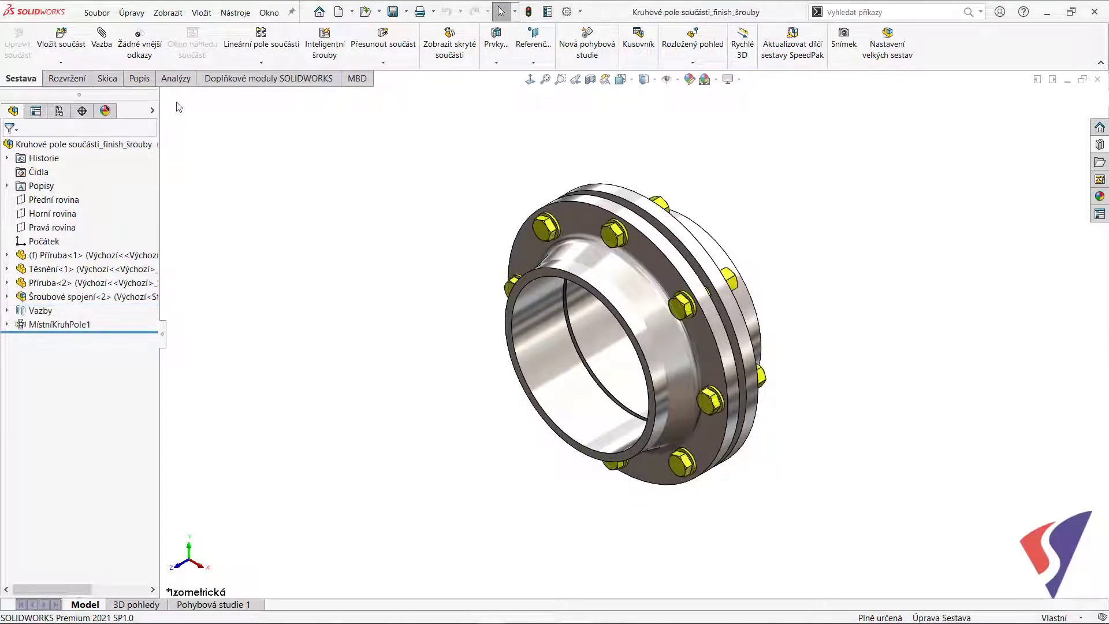
- Mate the washer concentric with a flange hole and coincident flat against the flange face
key("ctrl+1")
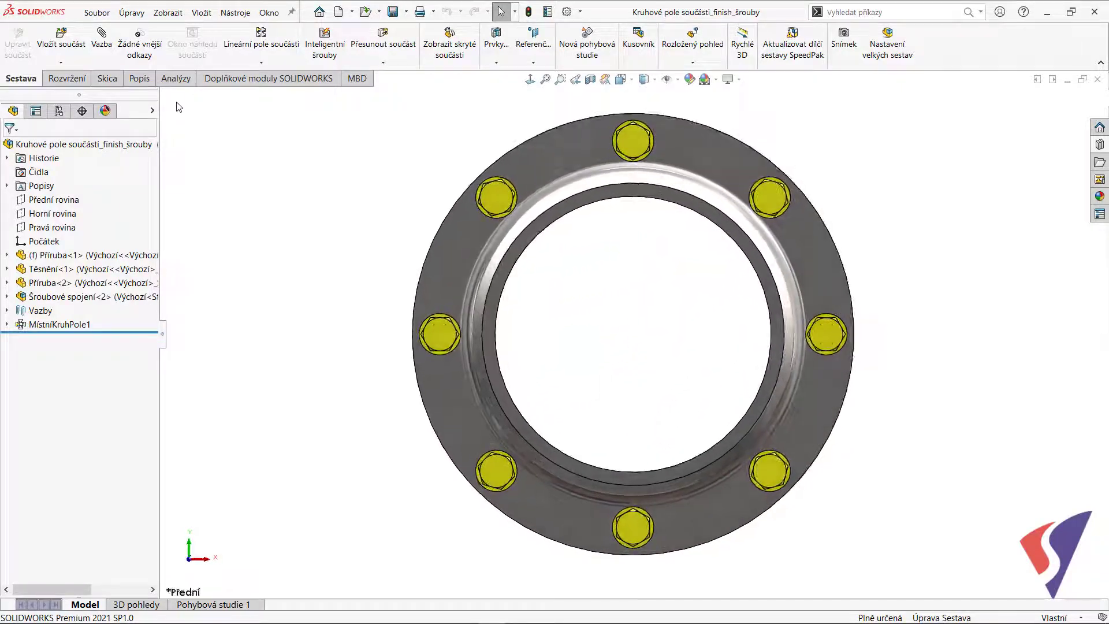
key("ctrl+2")
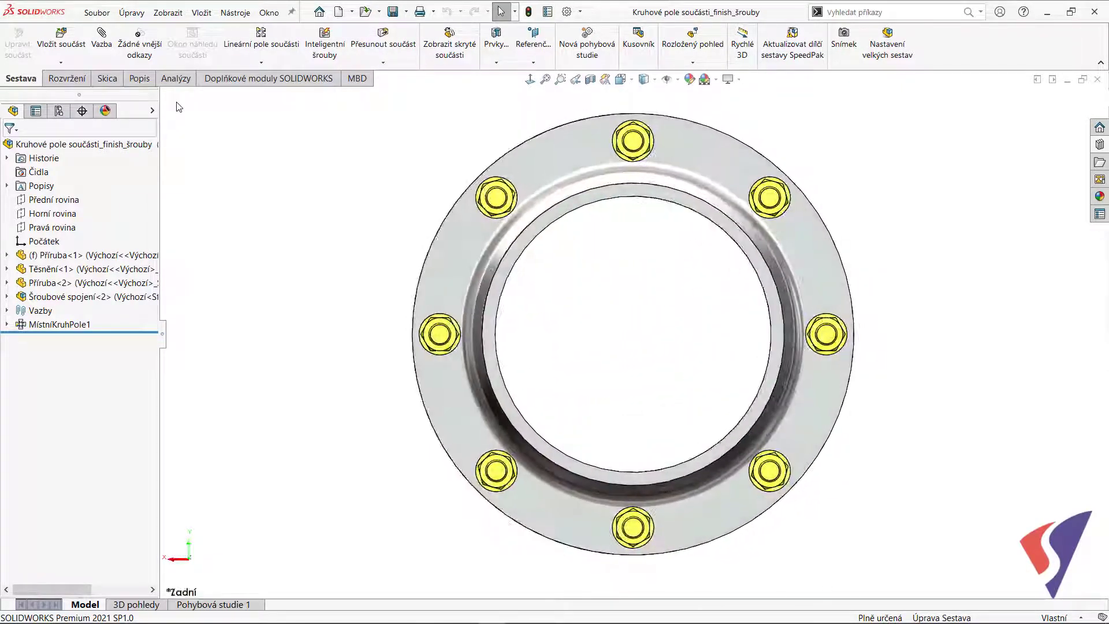
key("ctrl+4")
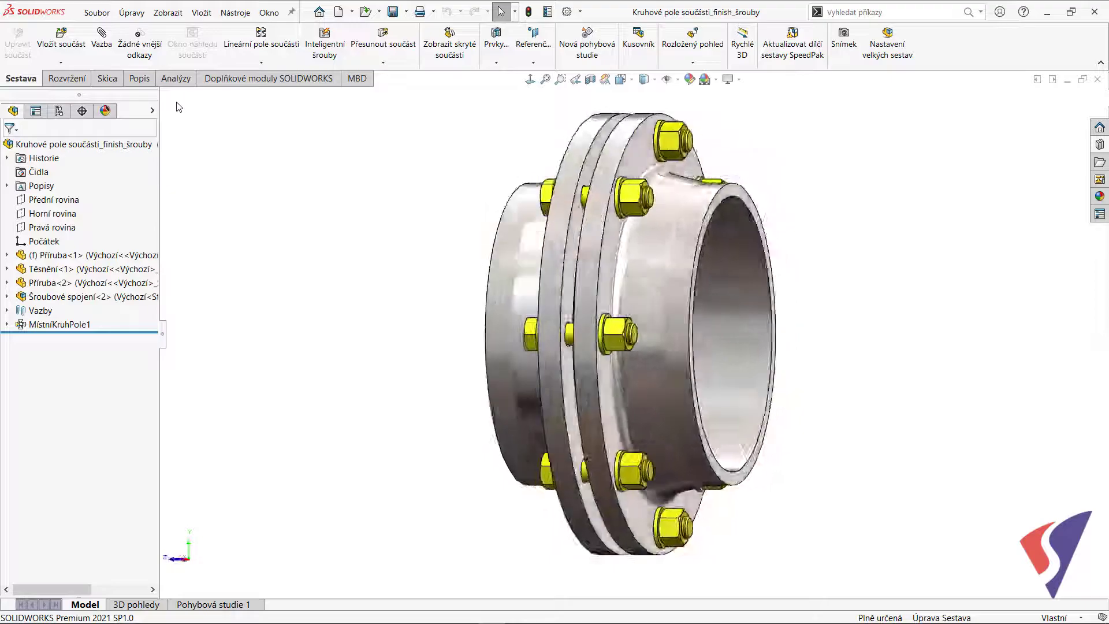
key("ctrl+7")
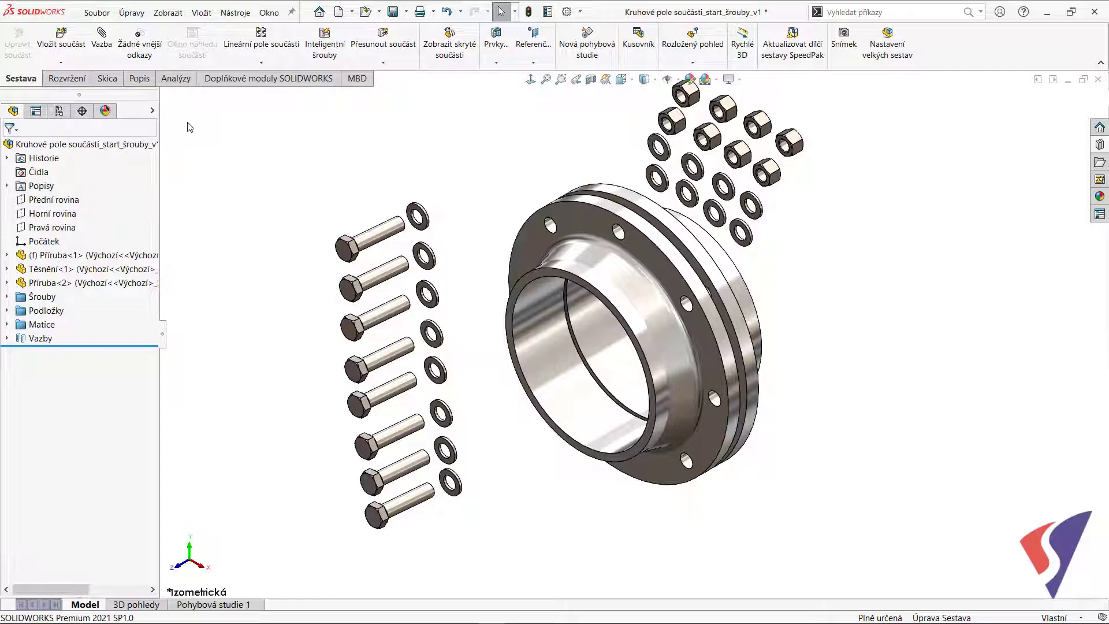
scroll(552, 190, "down", 2)
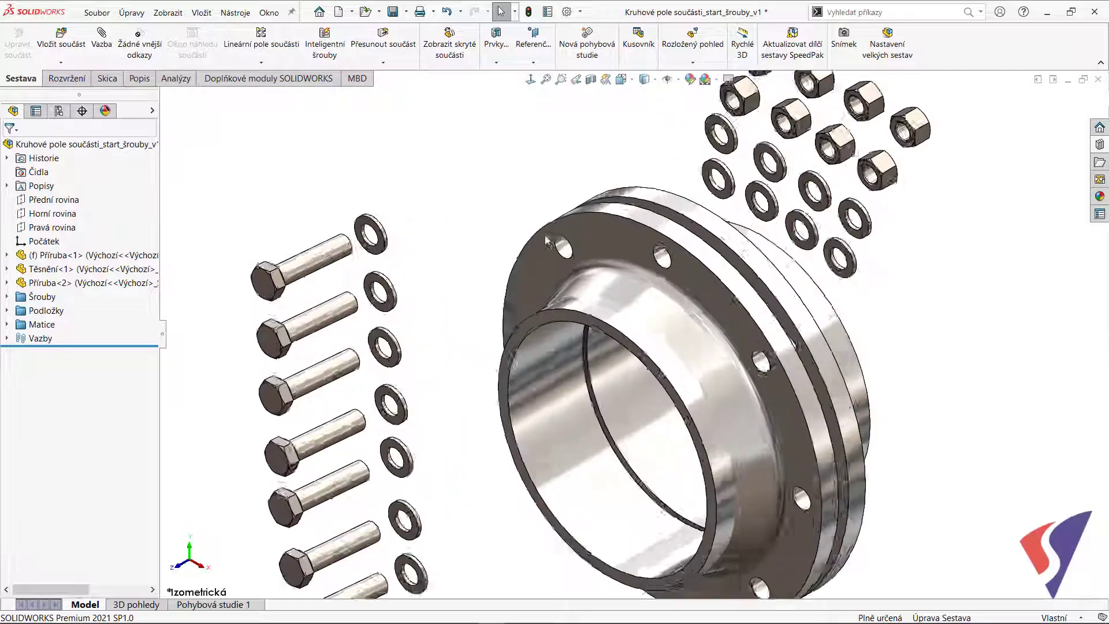
scroll(552, 189, "down", 2)
left_click(292, 243)
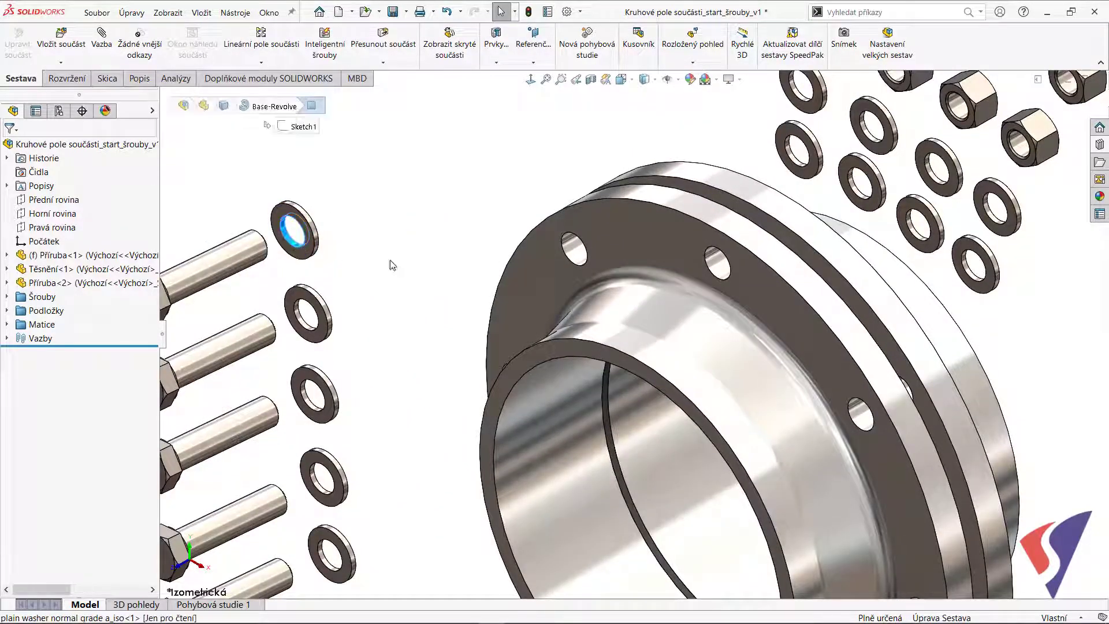
left_click(573, 250, "ctrl")
left_click(657, 243)
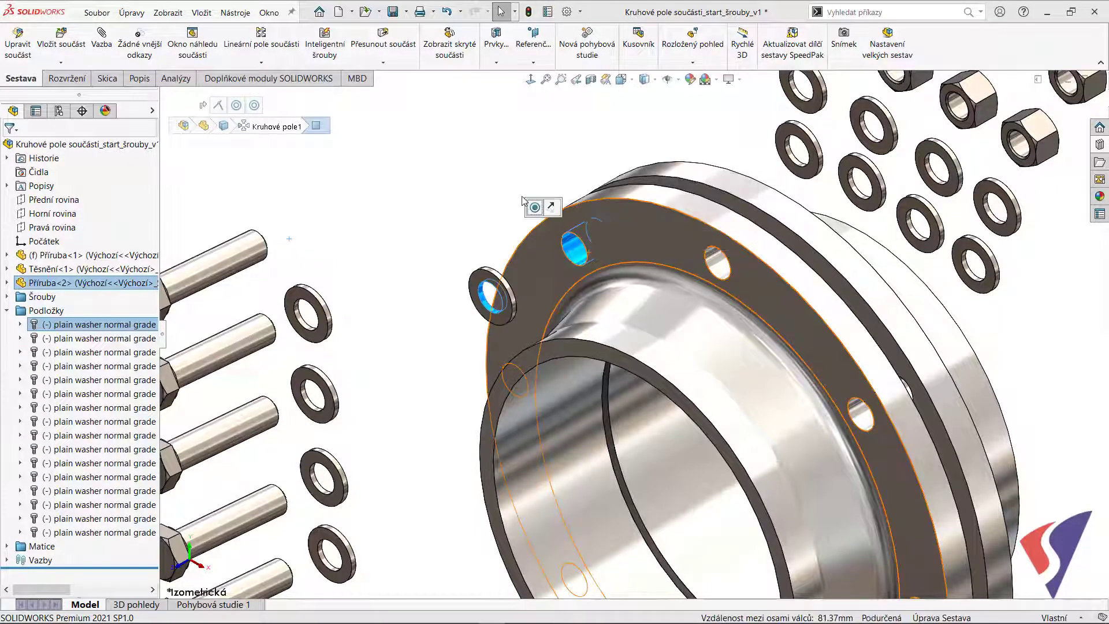
left_click(488, 303)
left_click(537, 271, "ctrl")
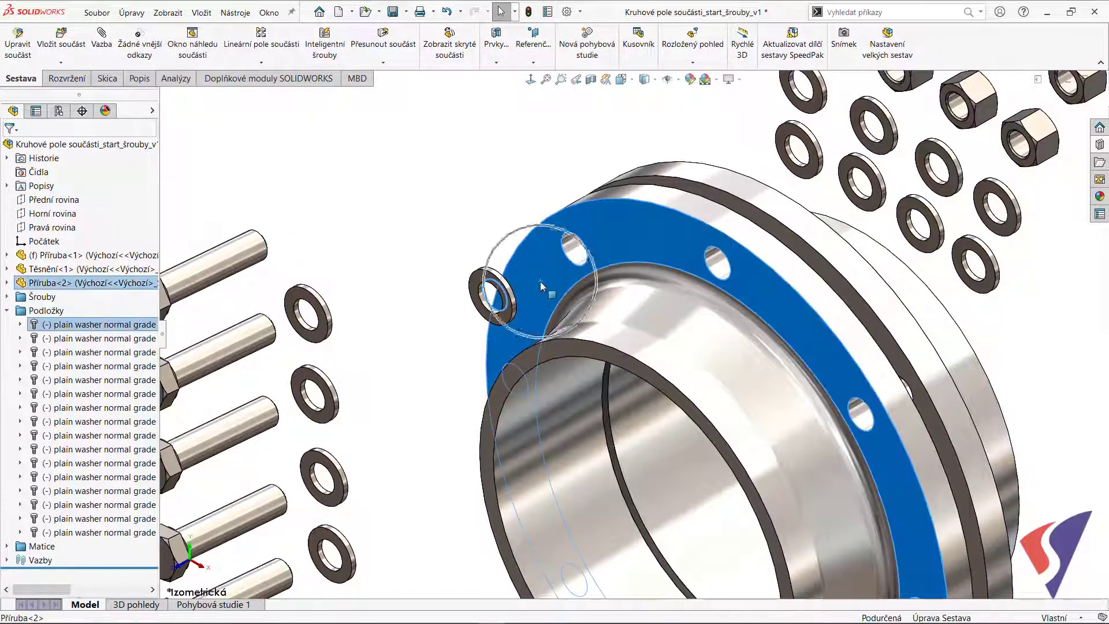
left_click(583, 242)
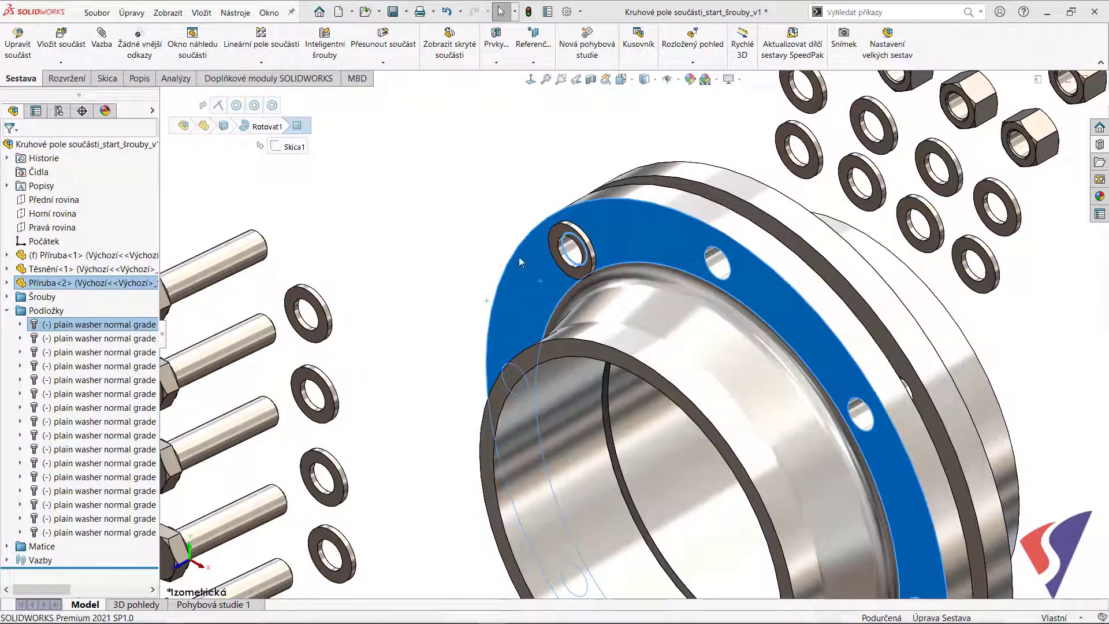
- Mate the hex bolt shaft concentric with the hole and its head coincident with the washer
left_click(203, 268)
left_click(578, 252, "ctrl")
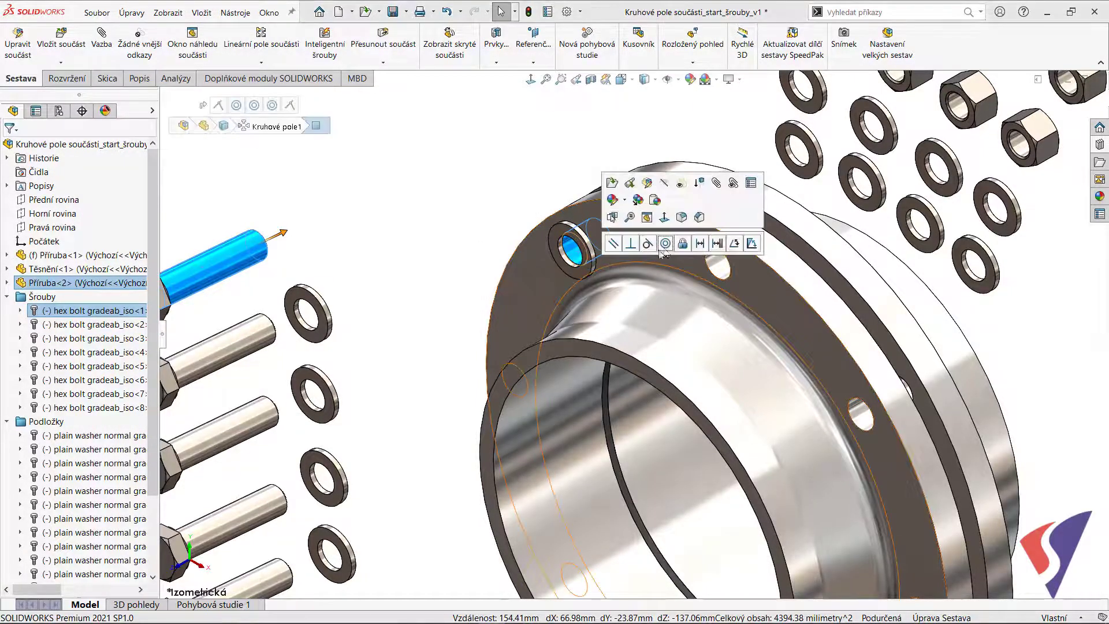
left_click(657, 242)
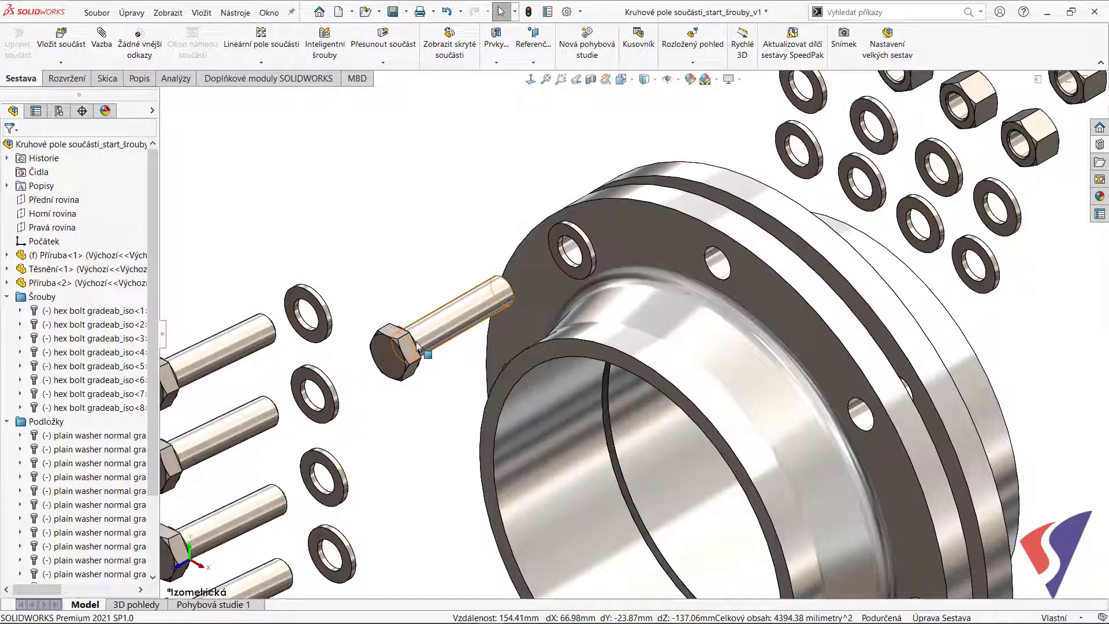
left_click(417, 349)
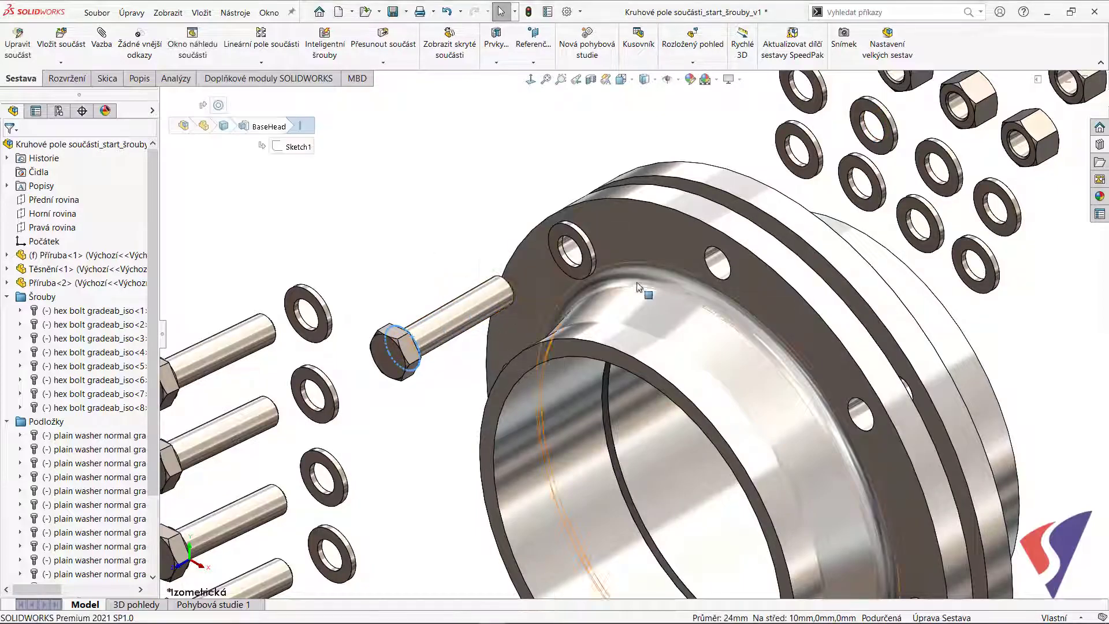
left_click(583, 263, "ctrl")
left_click(619, 245)
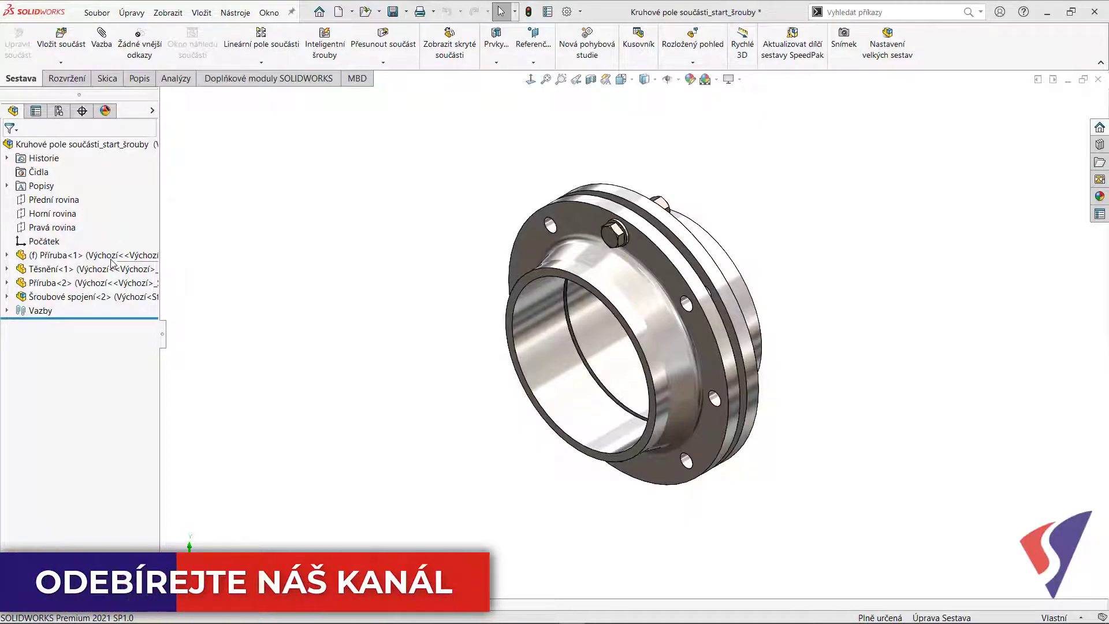
- Inspect Šroubové spojení<2> alone in Component Preview, then exit the preview
left_click(95, 302)
left_click(116, 280)
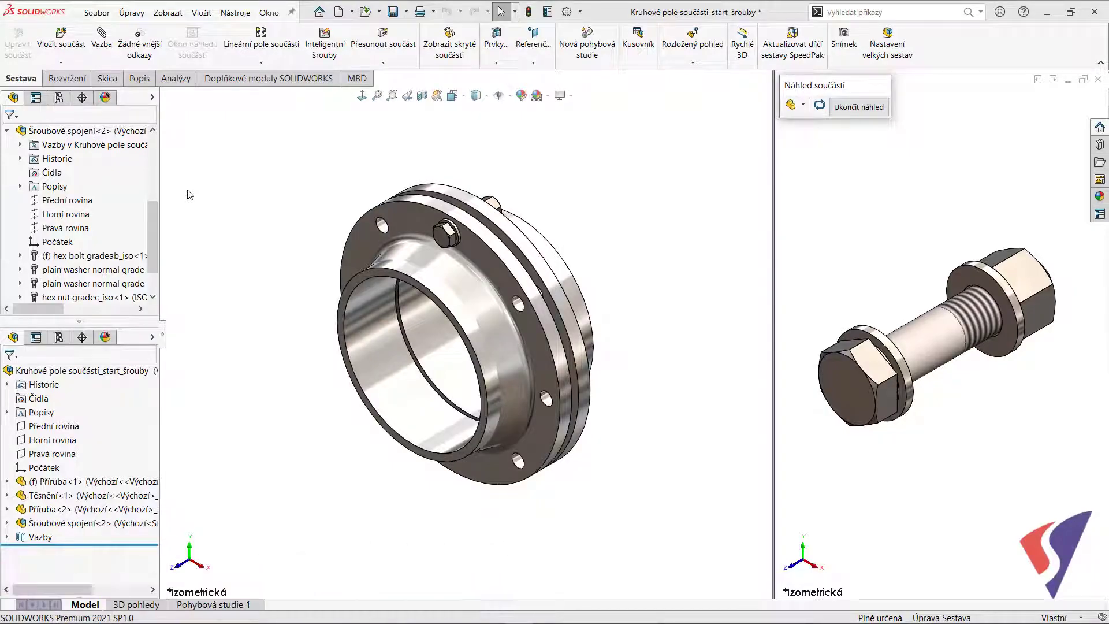
left_click(858, 107)
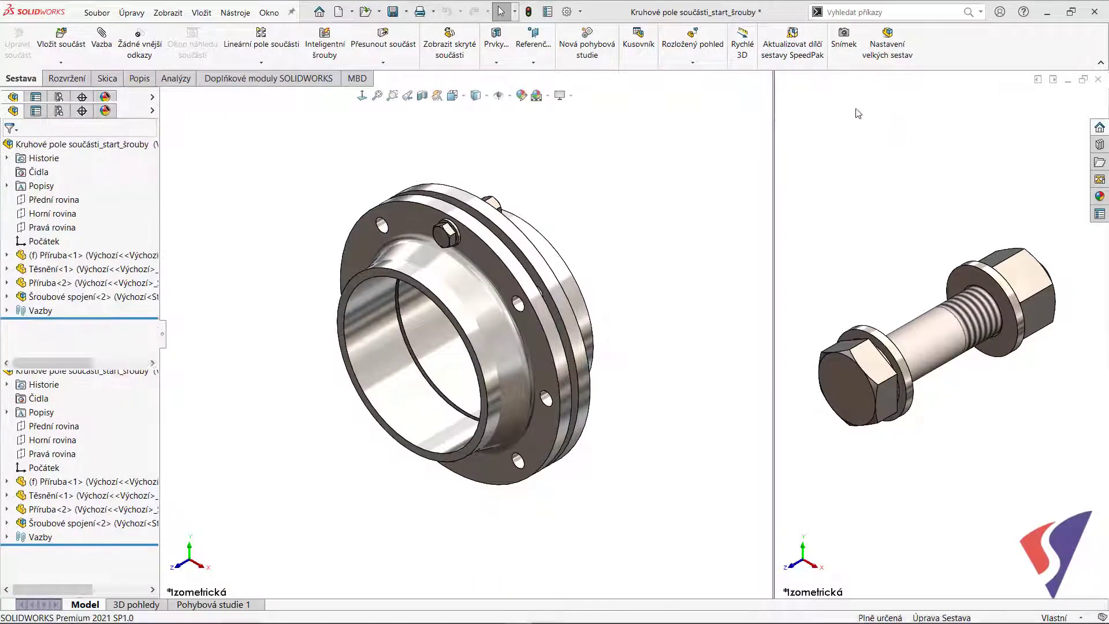
right_click(121, 301)
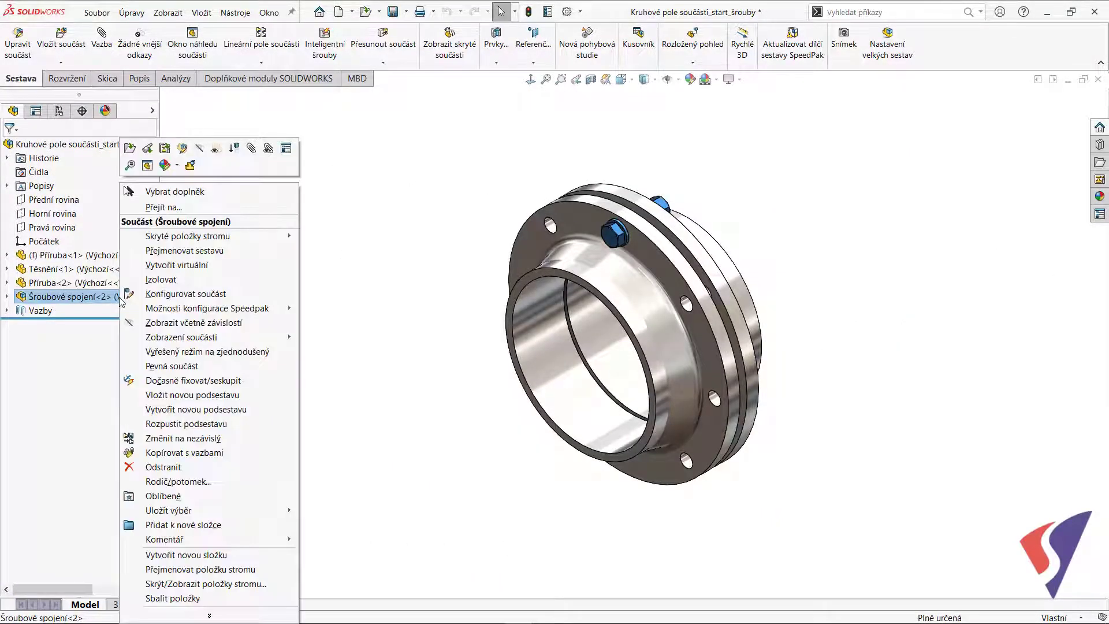
- Copy Šroubové spojení<2> with mates, repeating the flange face mate, into a second hole
left_click(203, 453)
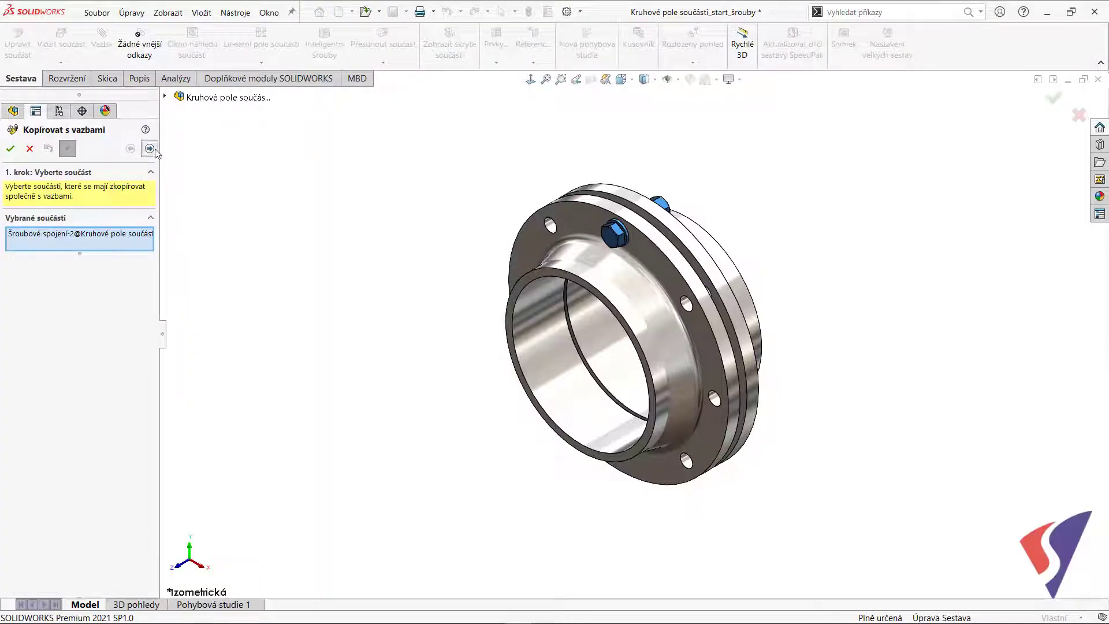
left_click(149, 148)
left_click(30, 365)
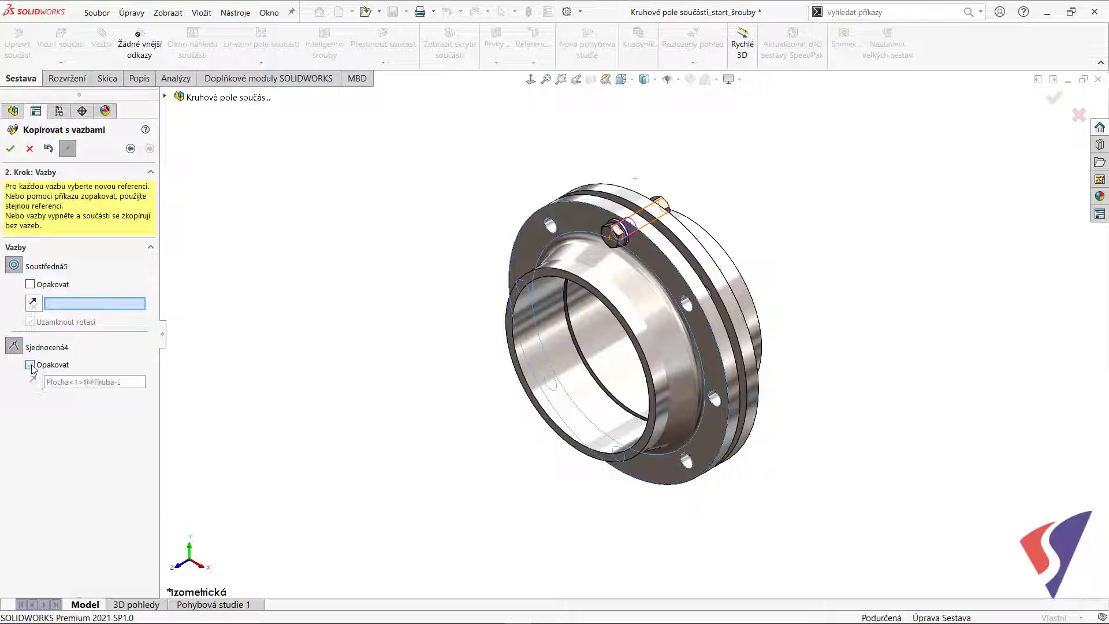
scroll(673, 332, "down", 5)
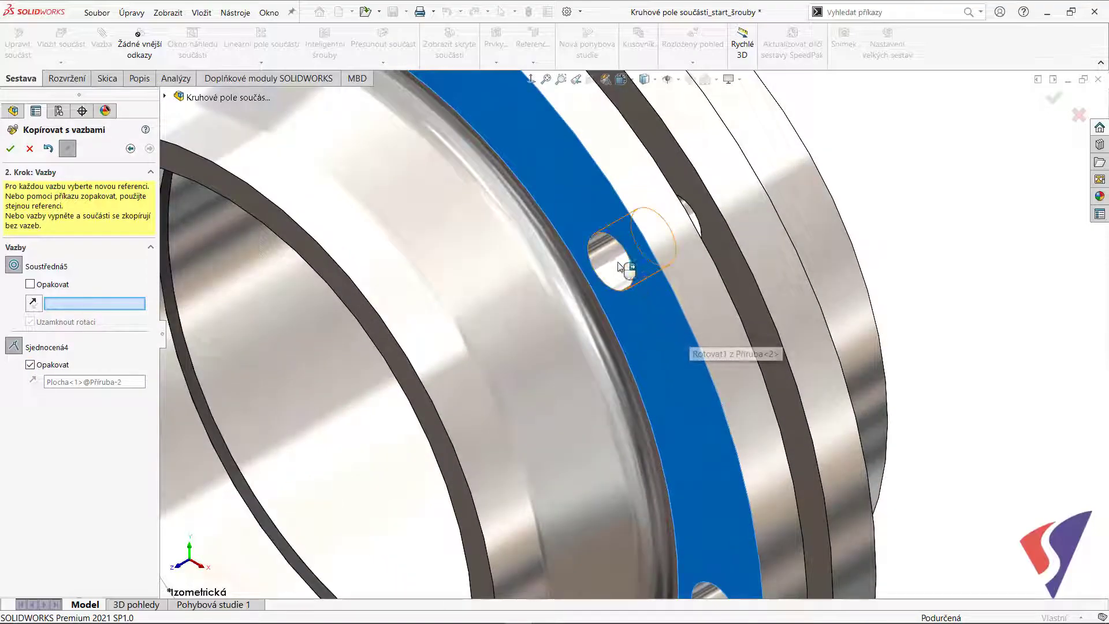
left_click(629, 274)
key("Return")
- Place two more mated bolt joint copies in further flange holes and finish the copy
scroll(630, 275, "up", 5)
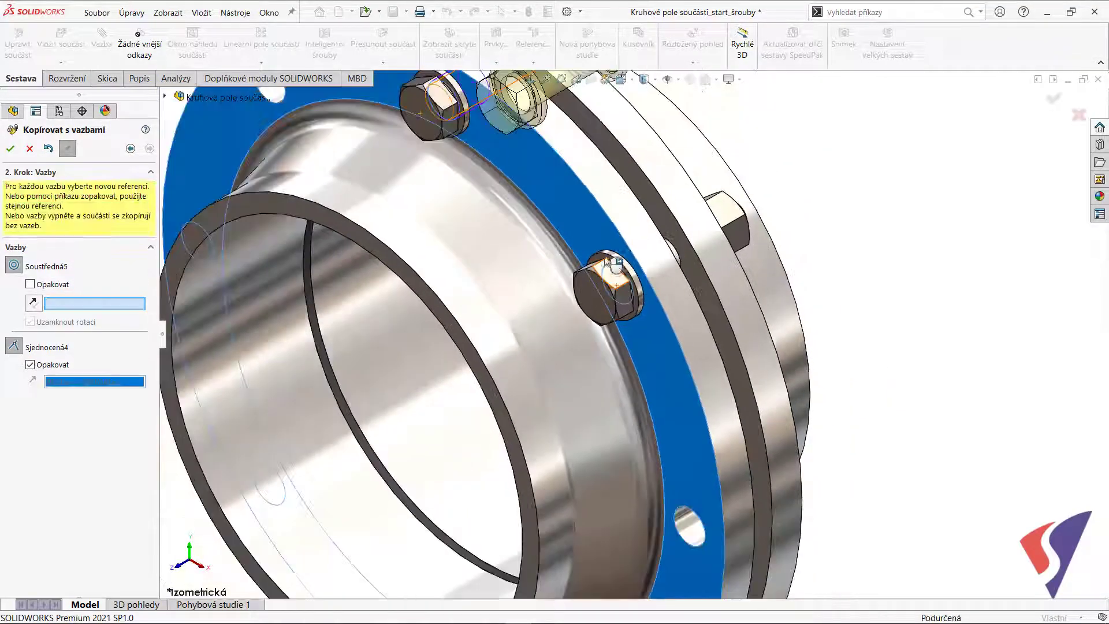
scroll(695, 539, "down", 5)
left_click(693, 507)
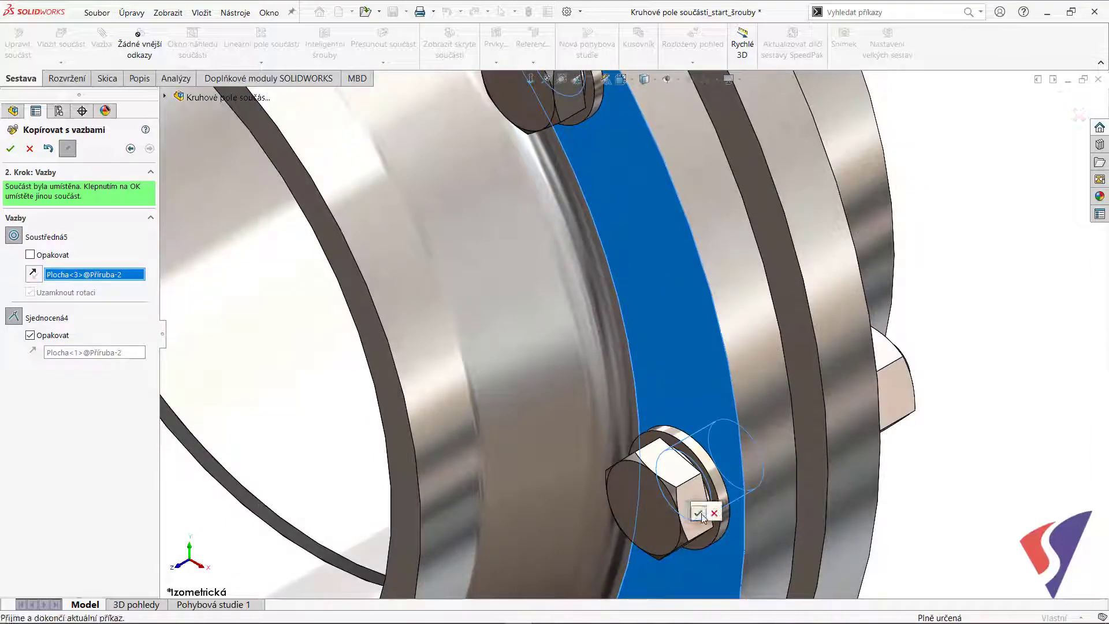
key("Return")
scroll(693, 507, "up", 5)
scroll(601, 498, "down", 2)
left_click(601, 498)
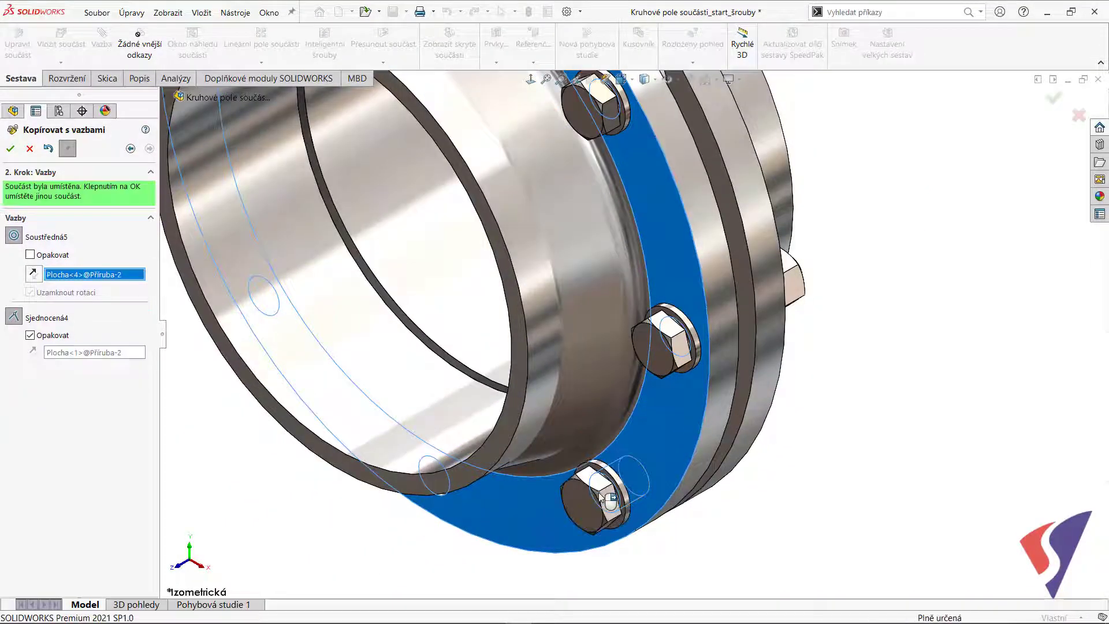
key("Return")
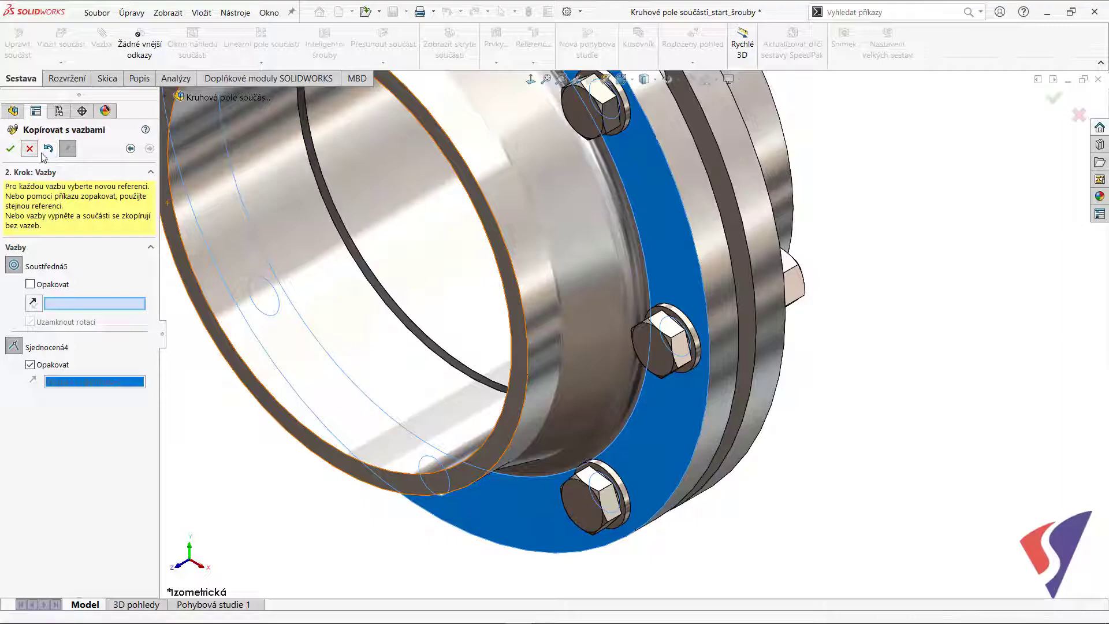
left_click(30, 148)
key("f")
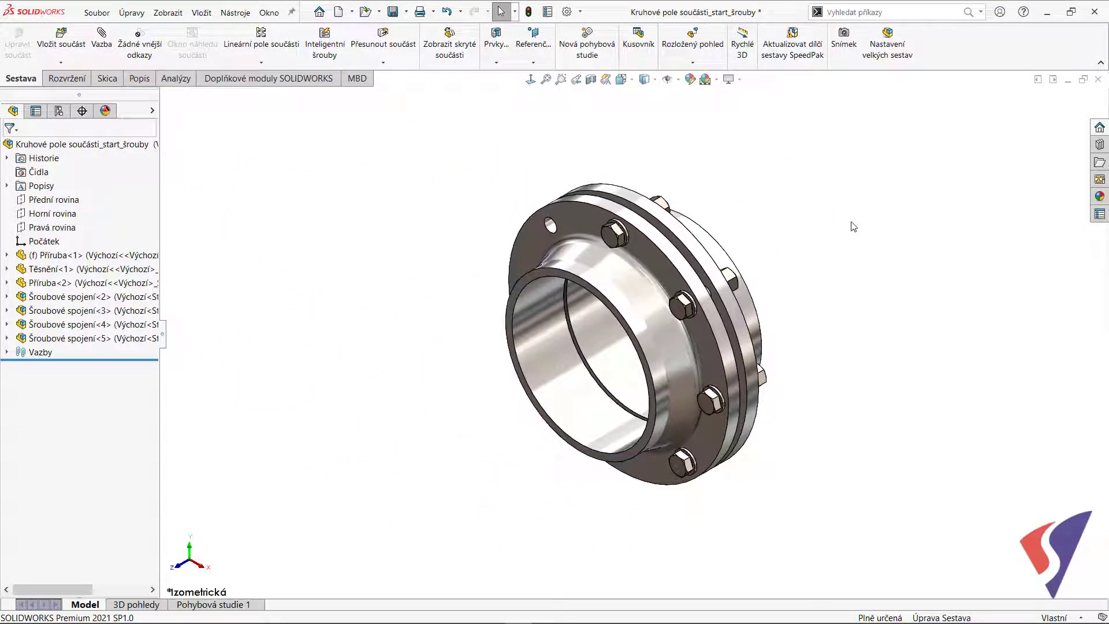
- Undo the copied joints and re-inspect the single Šroubové spojení<2> in Component Preview
key("ctrl+z")
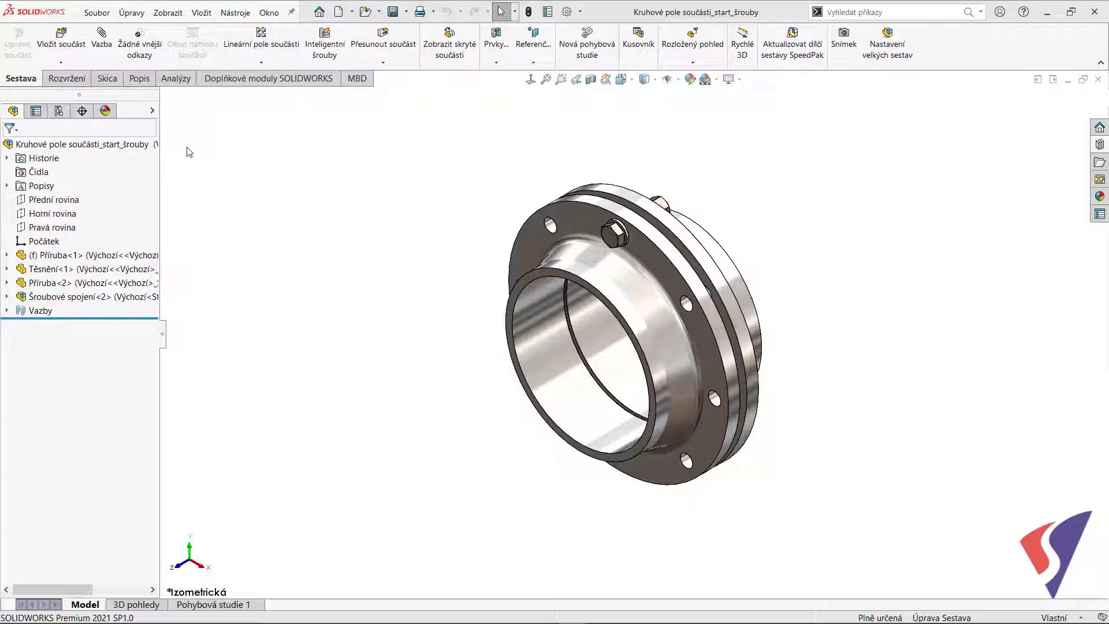
left_click(70, 296)
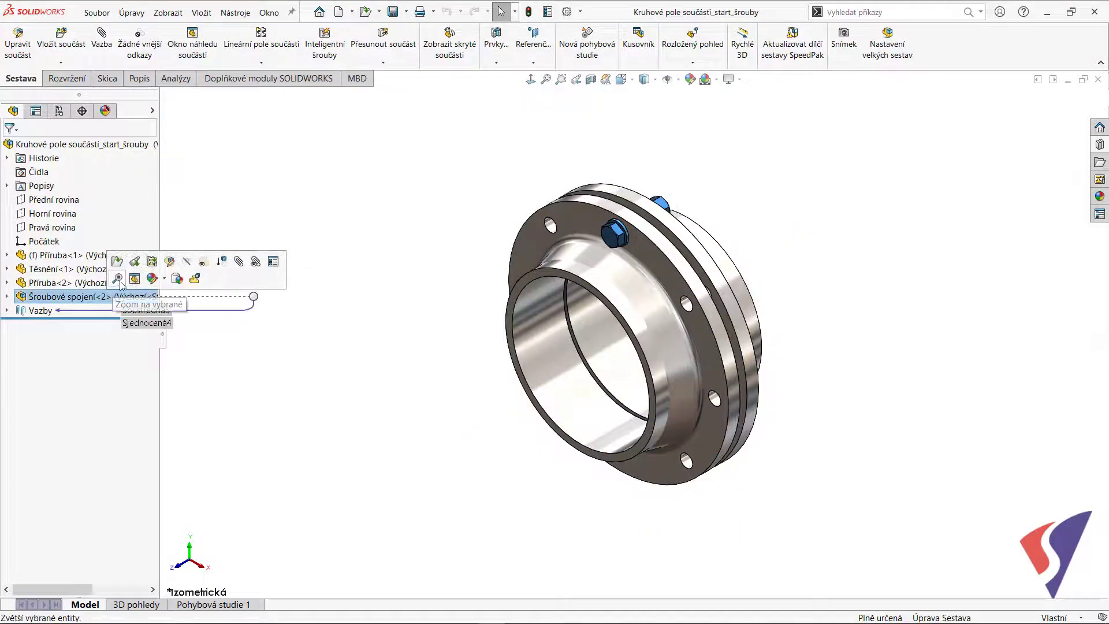
left_click(135, 278)
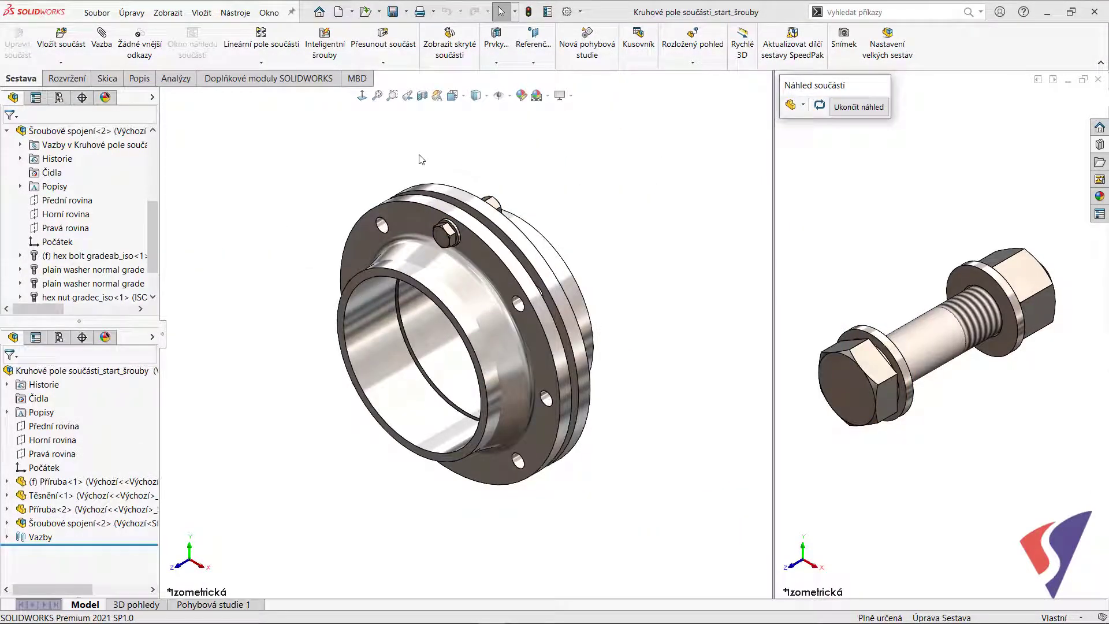
left_click(858, 107)
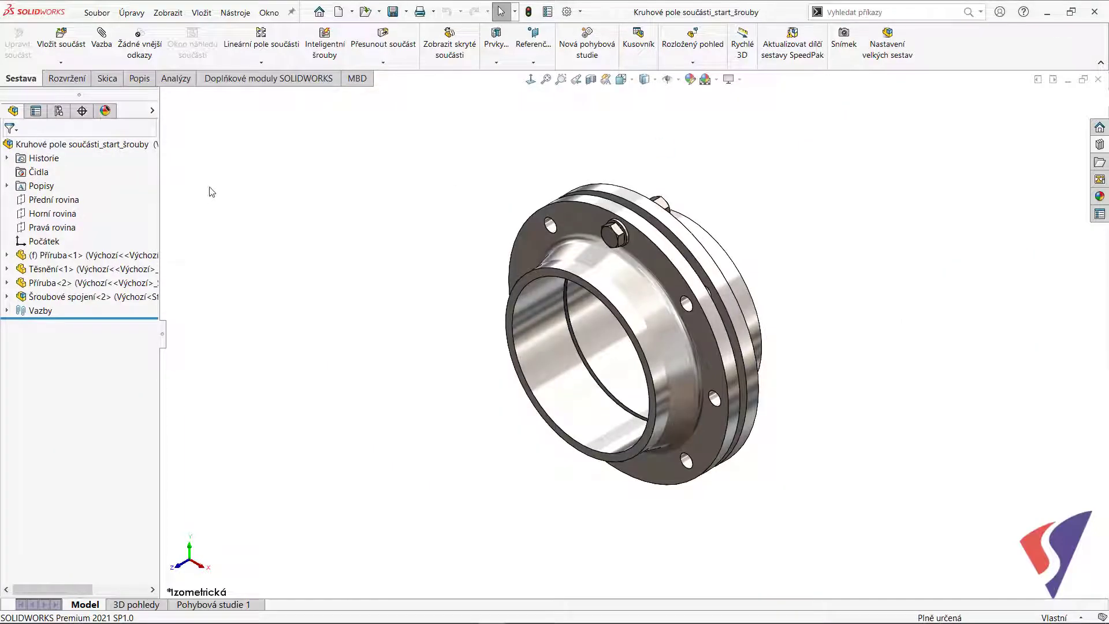
- Create an 8-instance circular pattern of Šroubové spojení<2> around the flange edge, then delete it
left_click(262, 64)
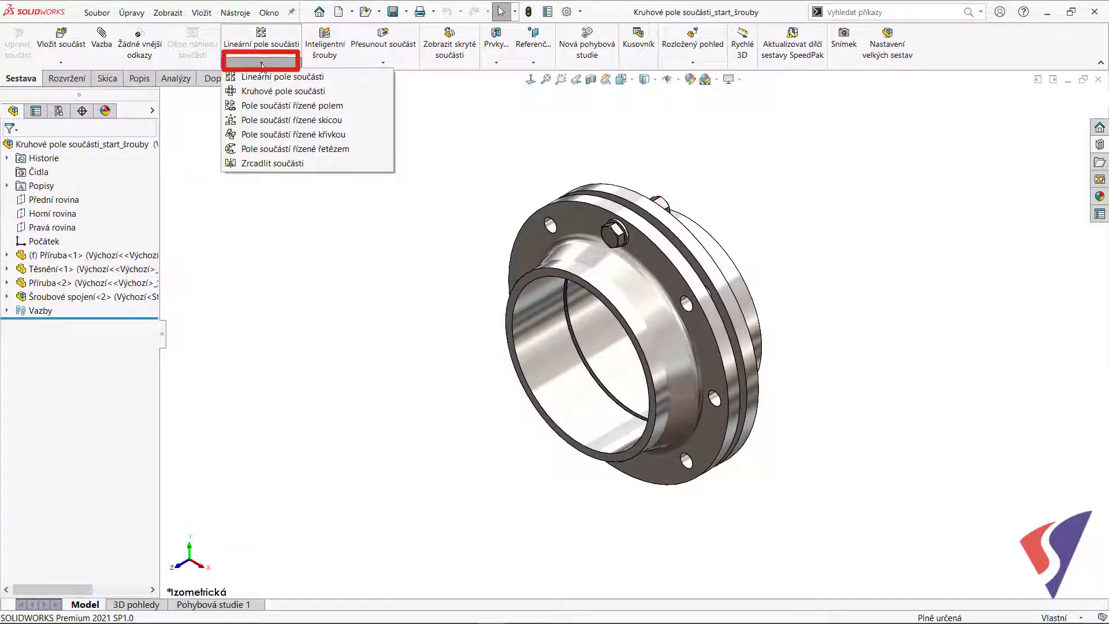
left_click(261, 93)
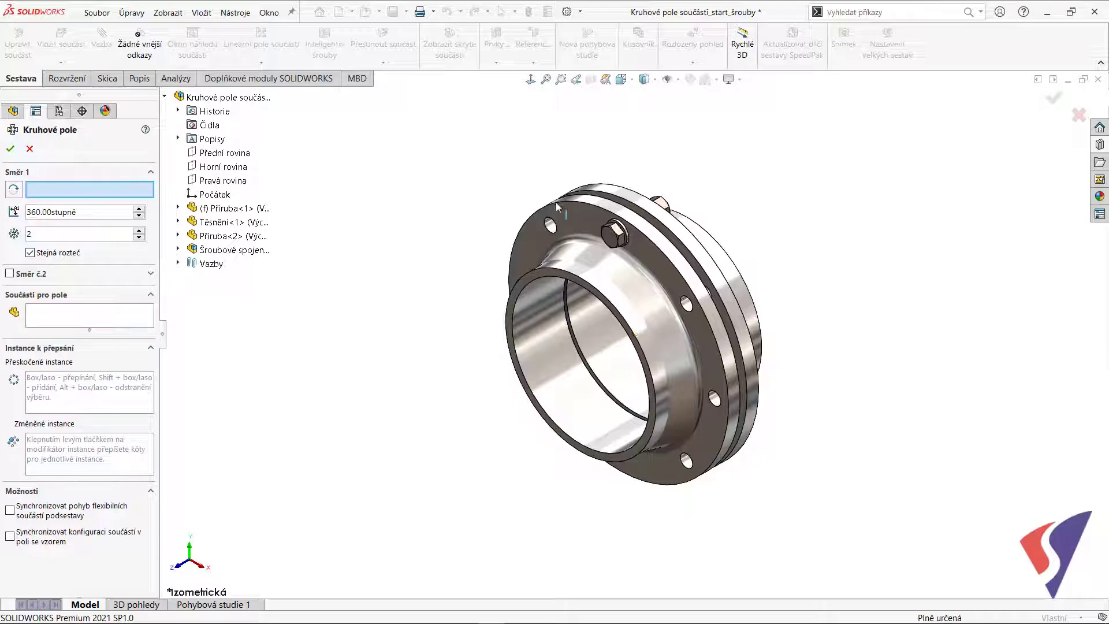
left_click(573, 202)
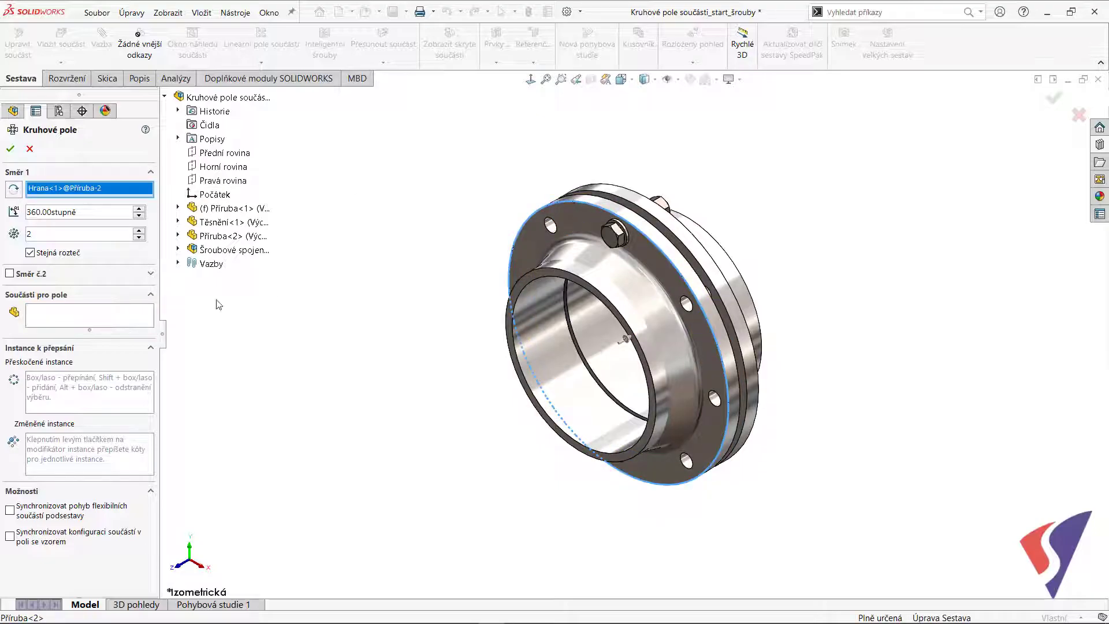
left_click(89, 322)
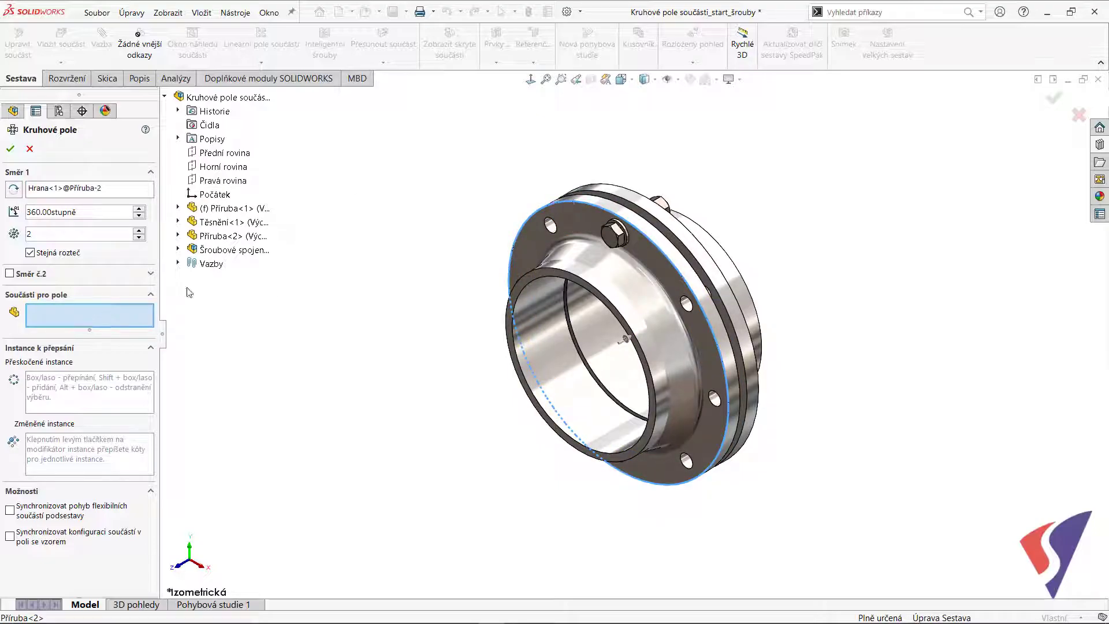
left_click(254, 251)
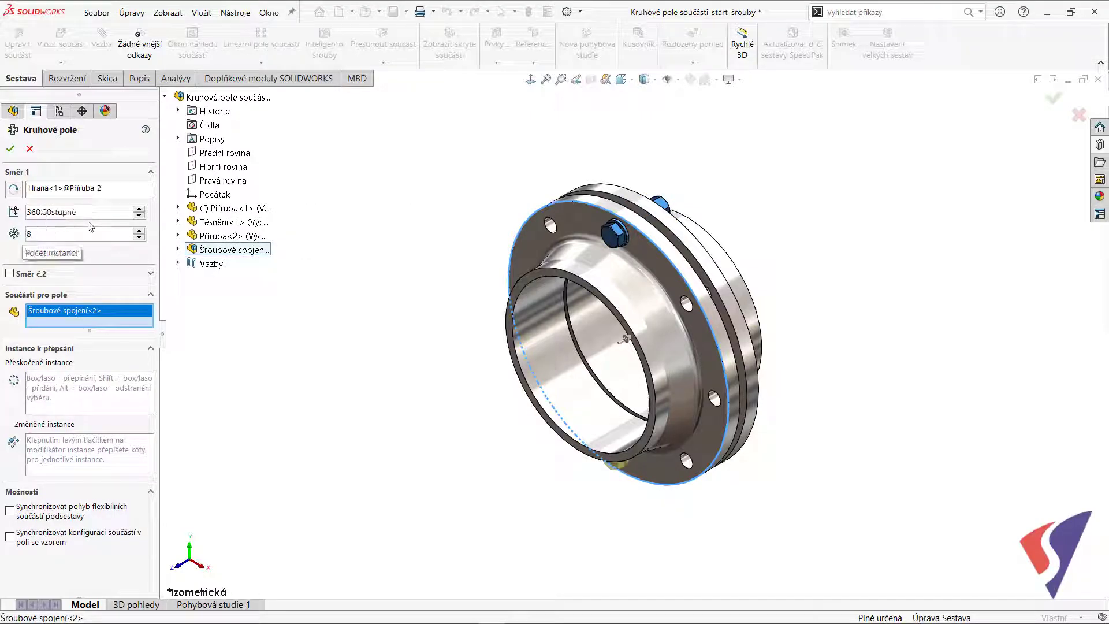
left_click(123, 185)
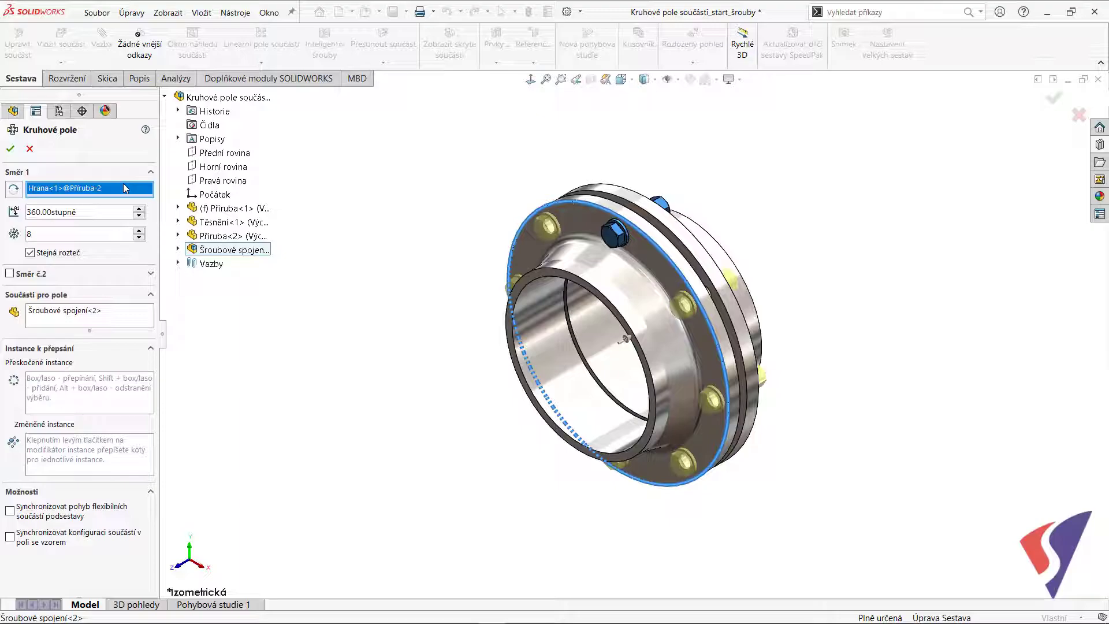
left_click(10, 148)
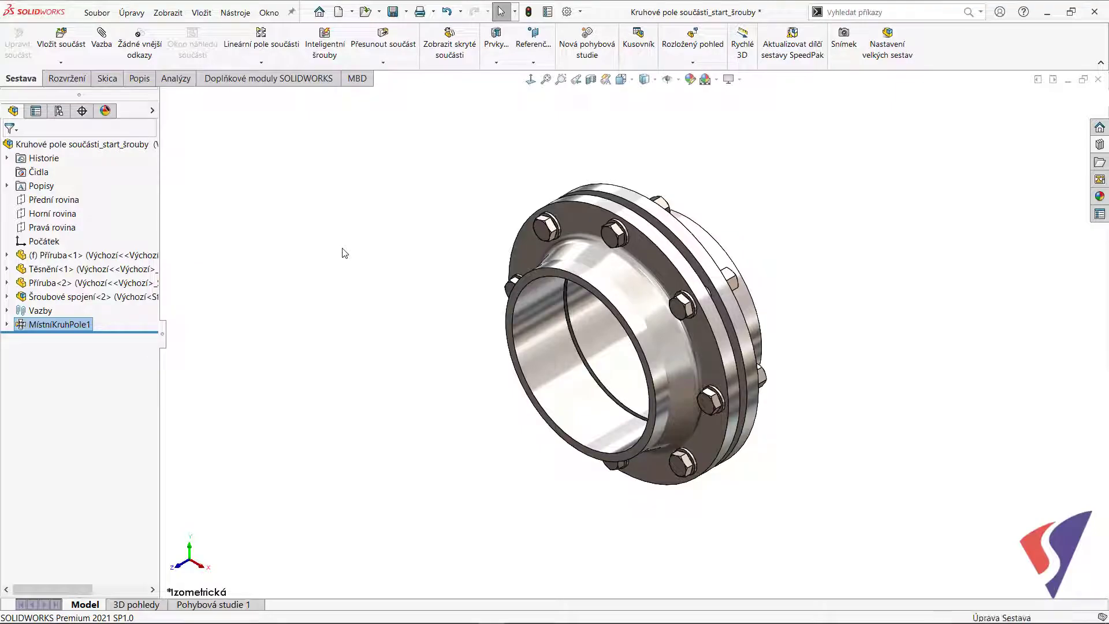
key("Delete")
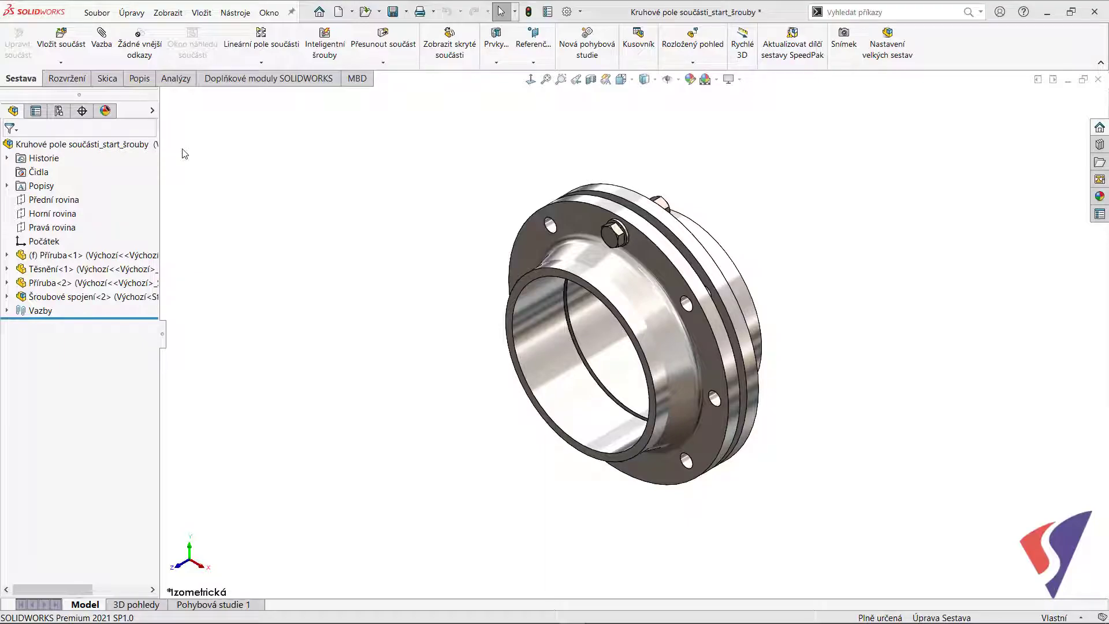
- Create a pattern-driven pattern of Šroubové spojení<2> following the flange's Kruhové pole1 holes
left_click(258, 64)
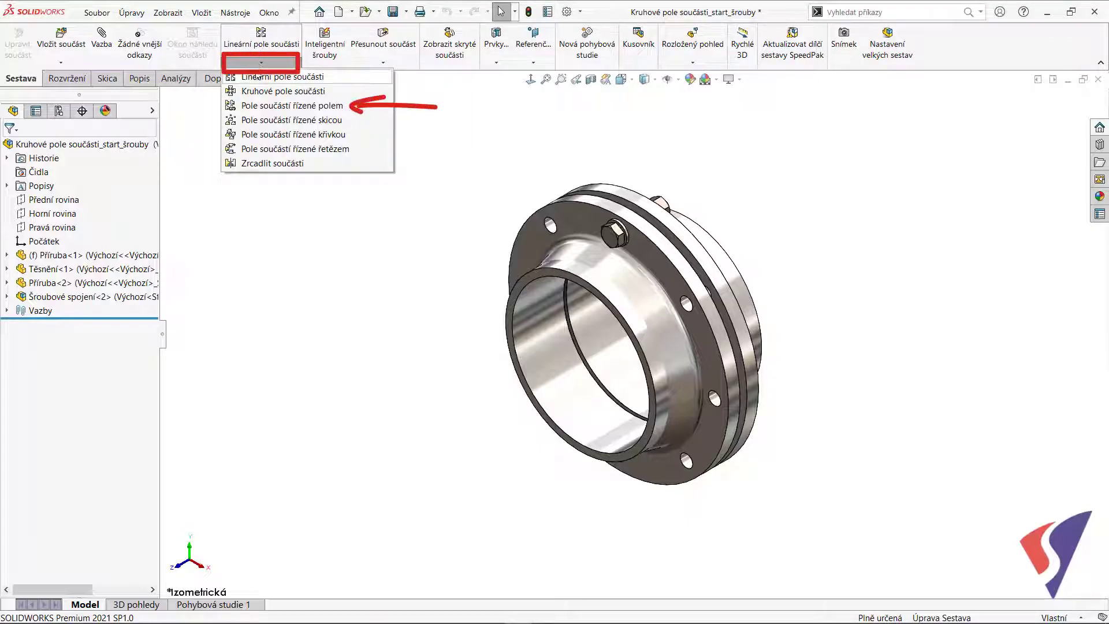
left_click(261, 107)
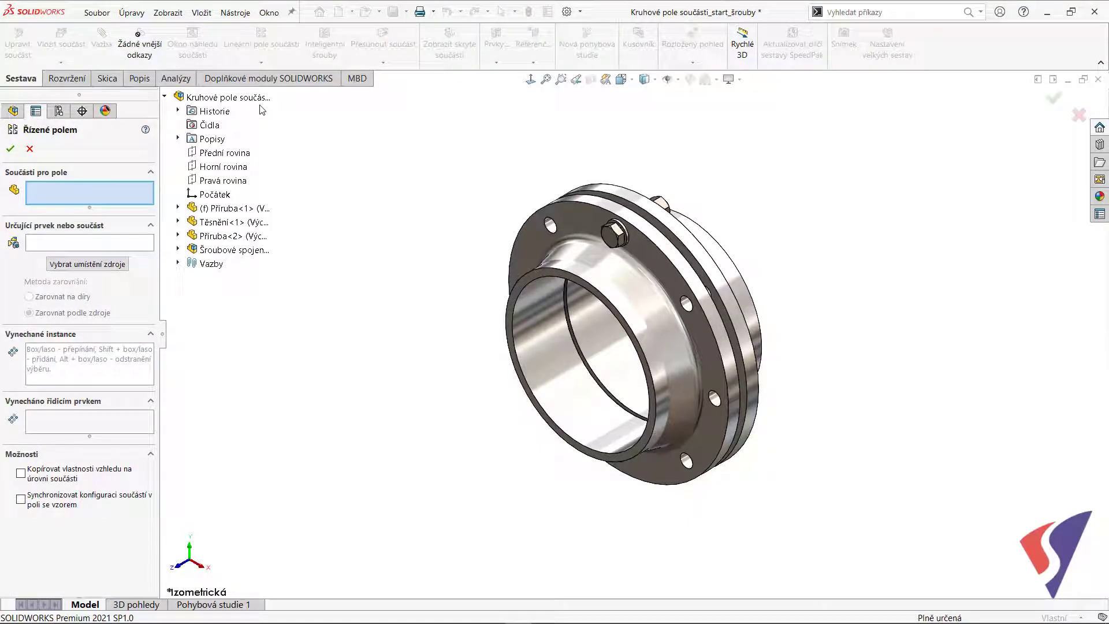
left_click(240, 251)
left_click(93, 245)
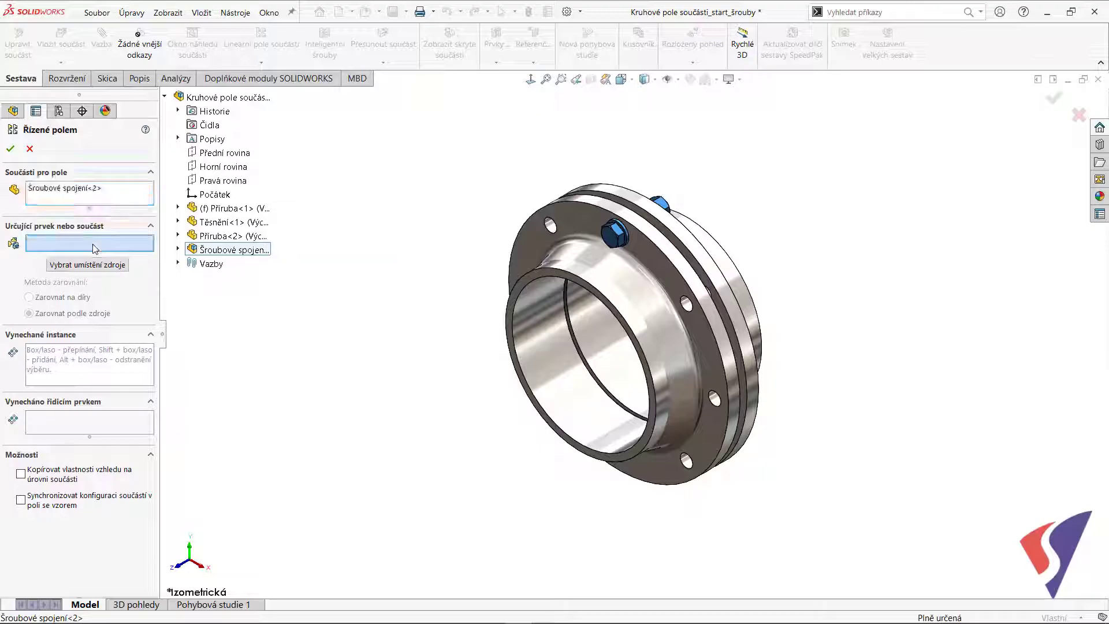
left_click(682, 308)
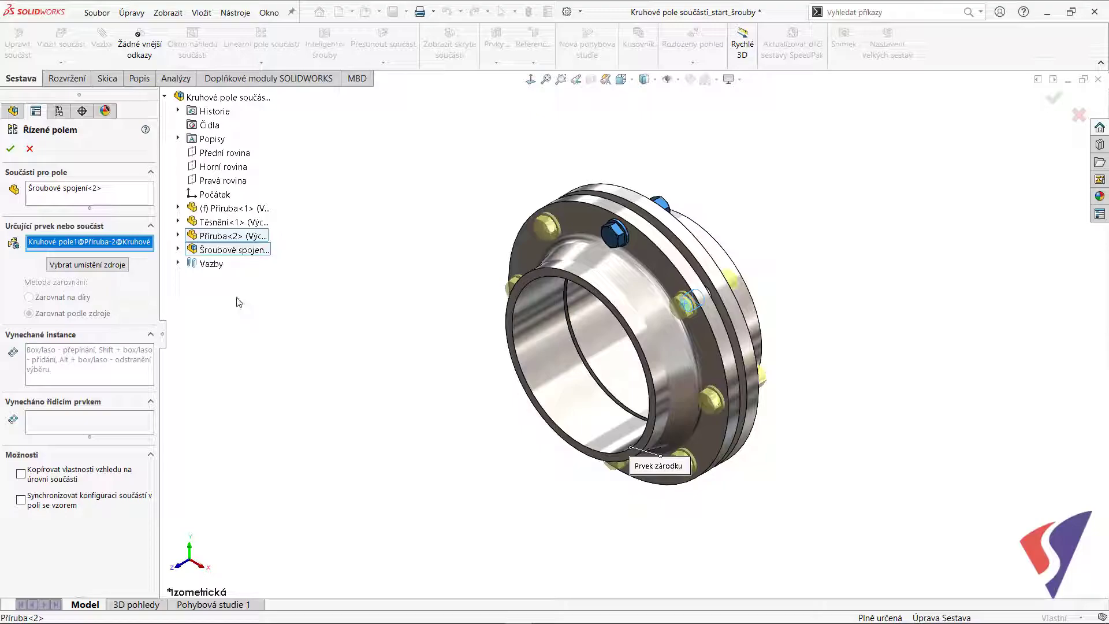
left_click(11, 149)
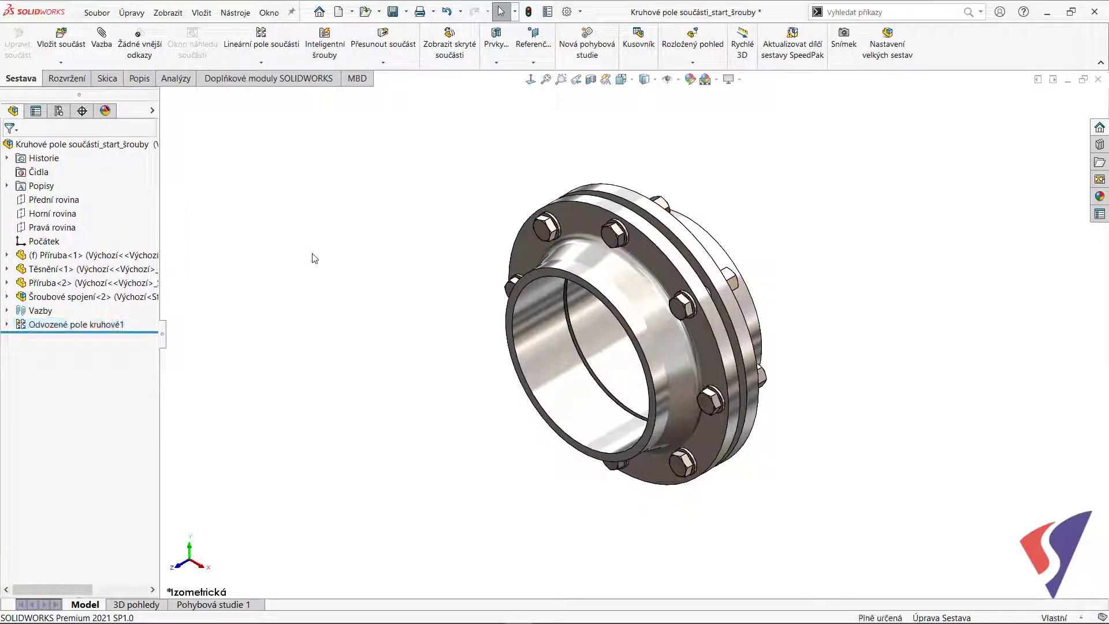
key("ctrl+1")
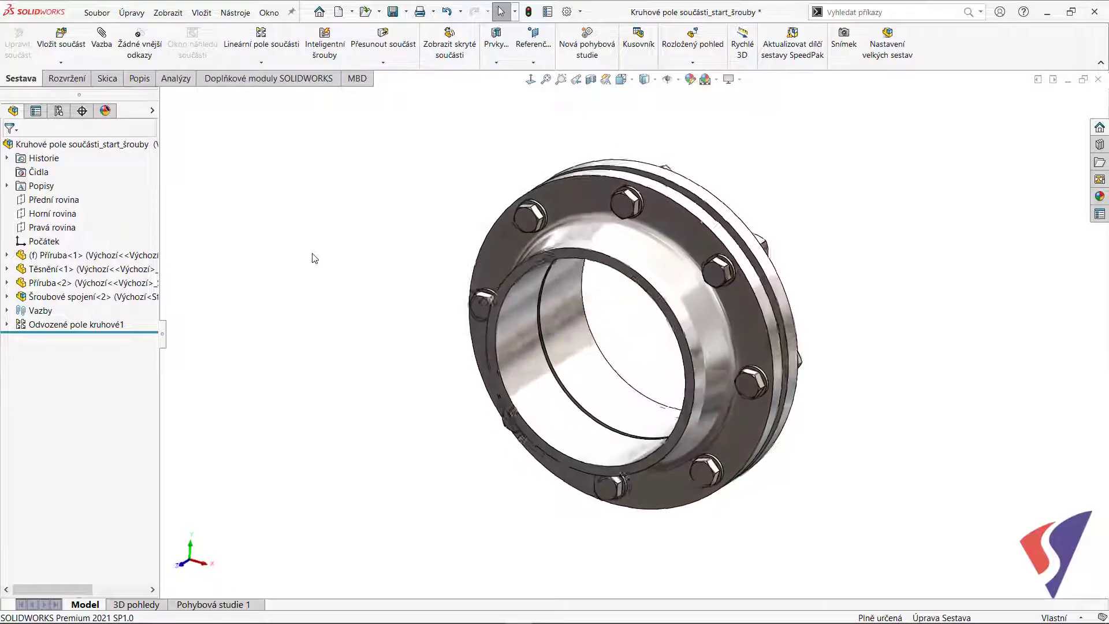
key("ctrl+7")
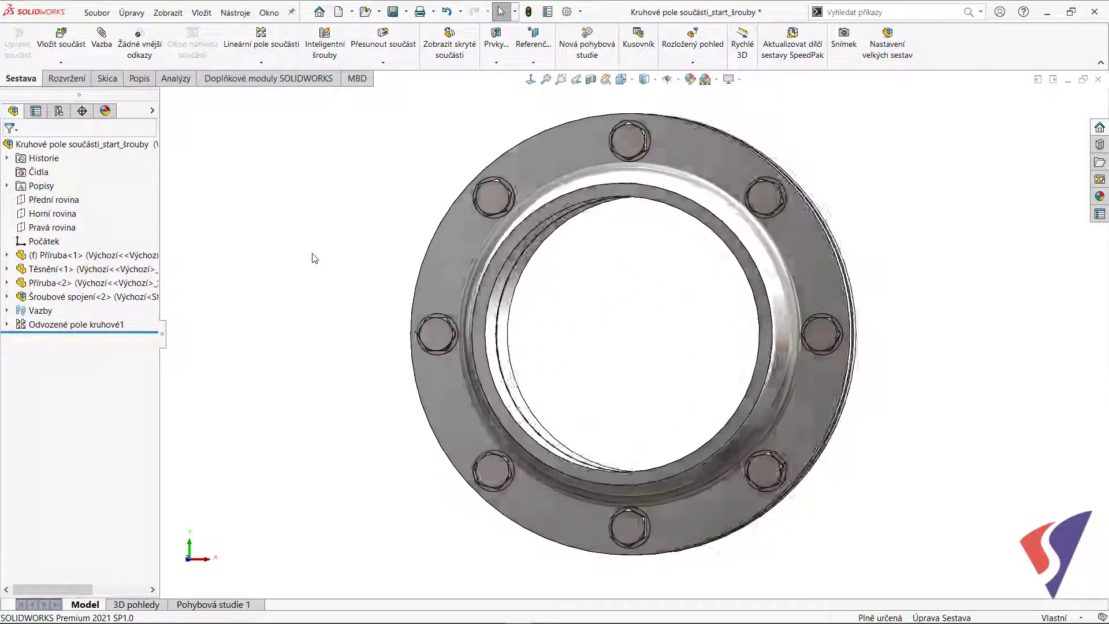
key("ctrl+2")
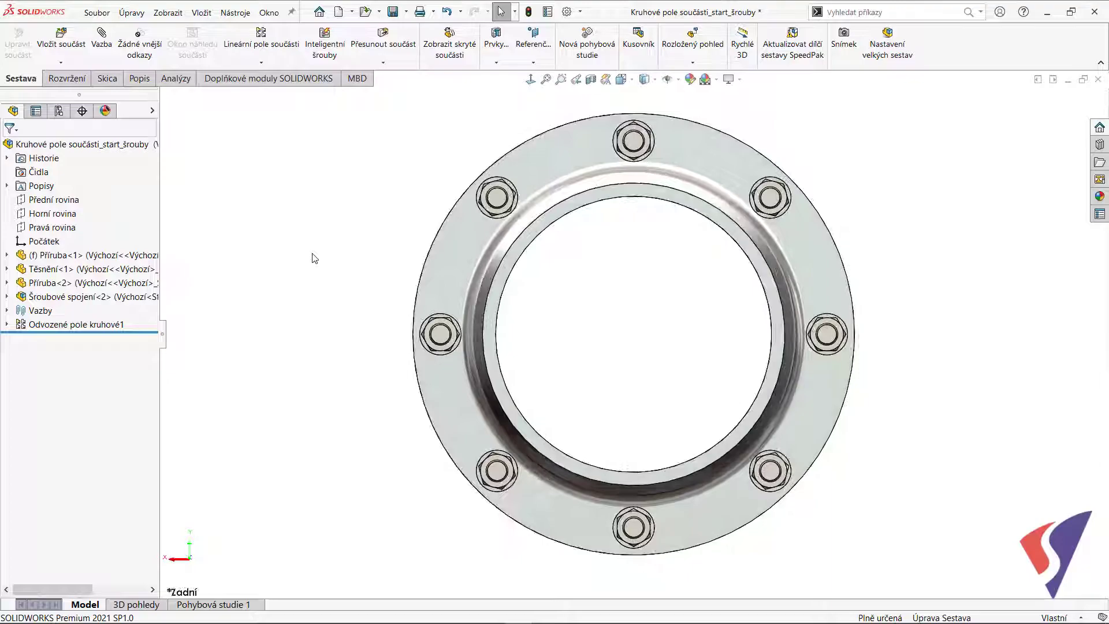
key("ctrl+4")
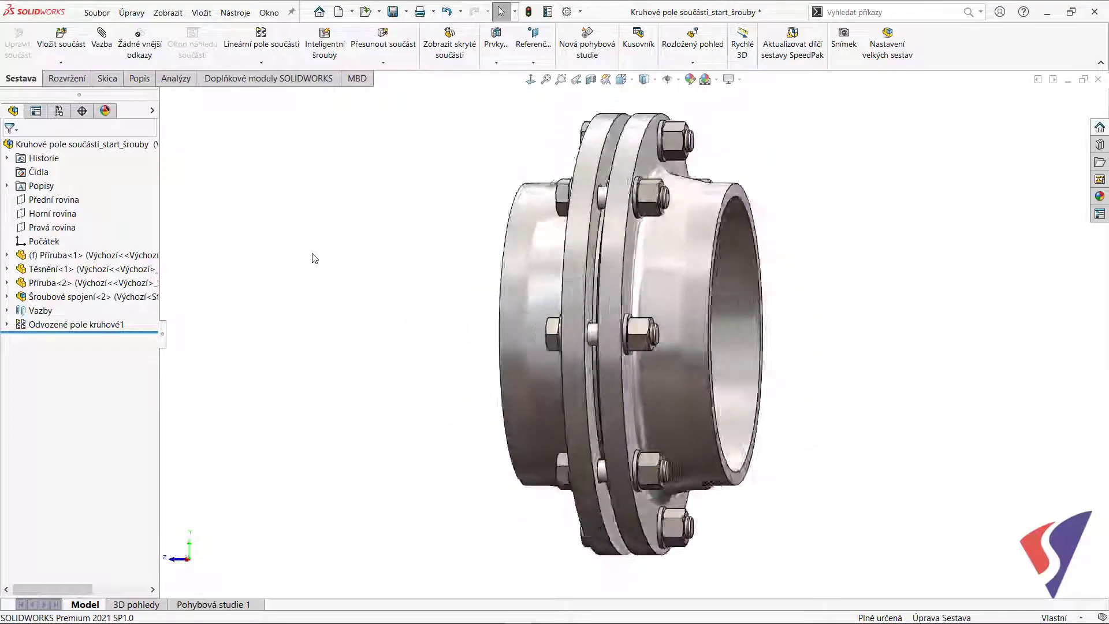
key("ctrl+7")
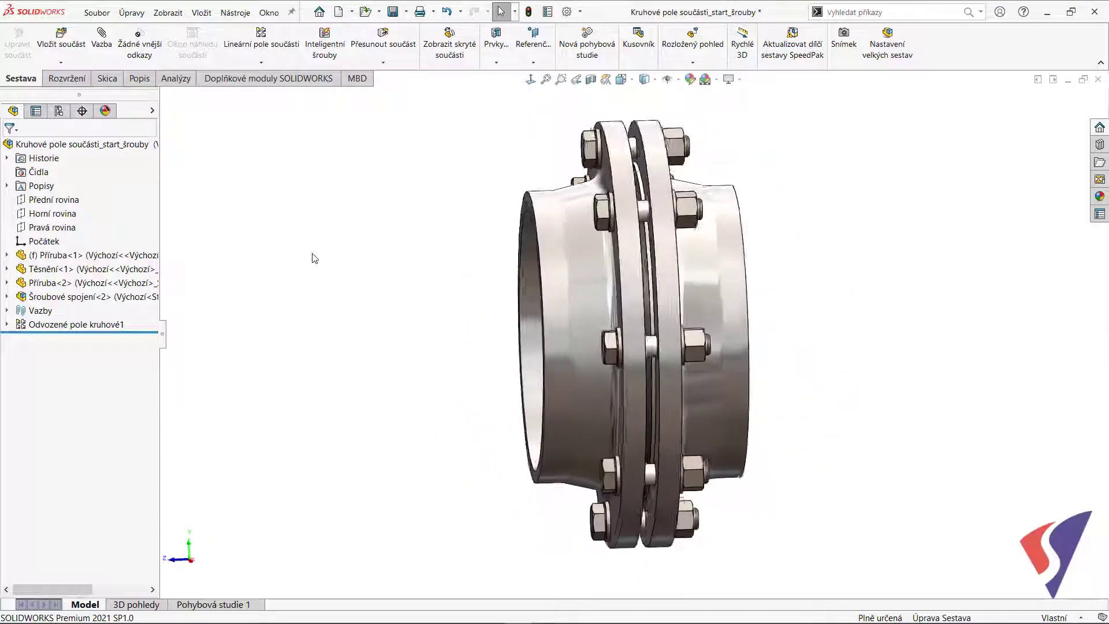